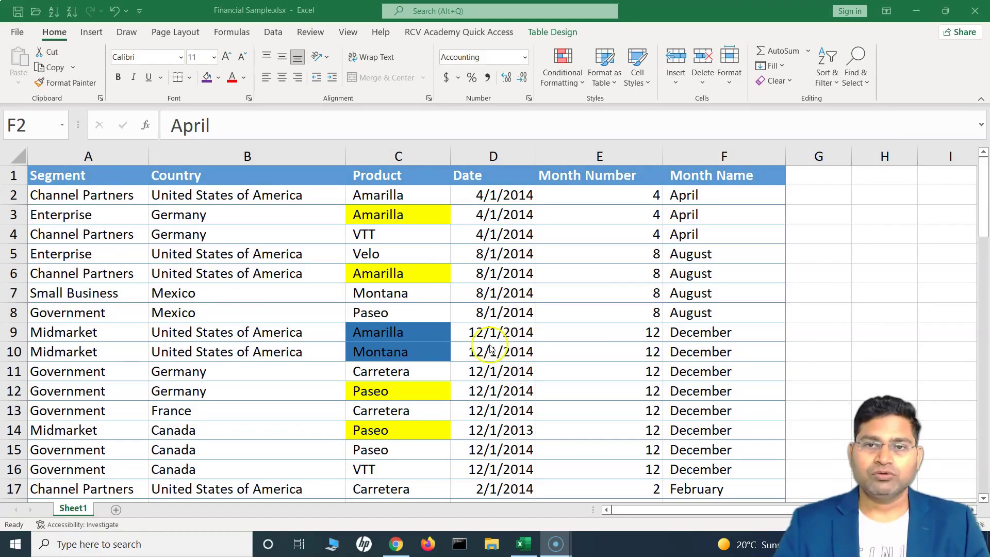
- From cell F2, open Custom Sort and set Sort by to Month Name, sorting on Cell Values
left_click(684, 200)
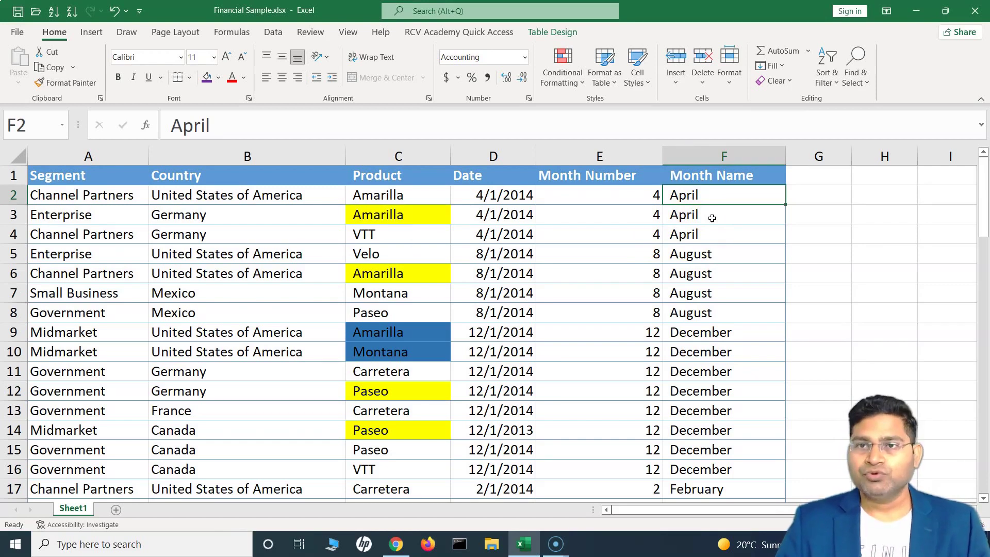
left_click(837, 92)
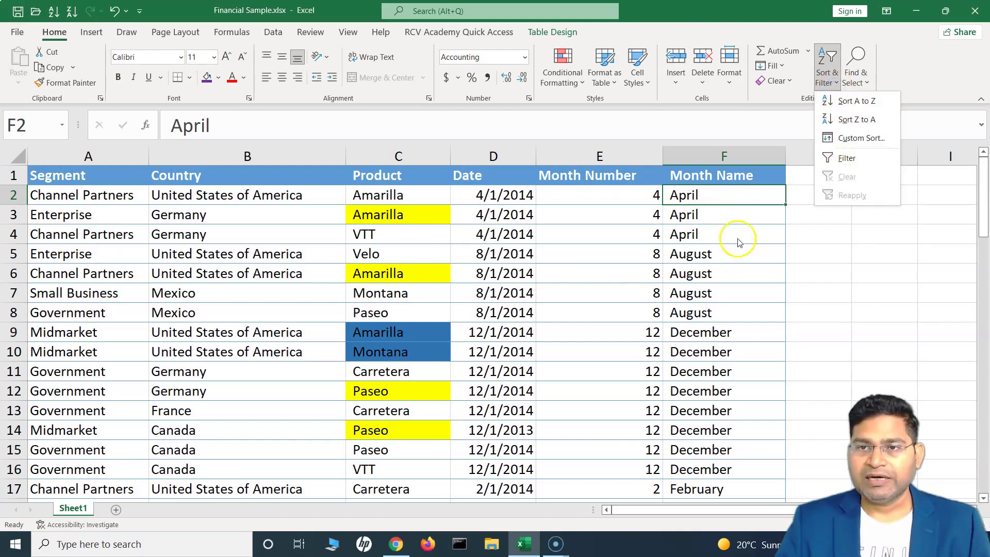
left_click(859, 139)
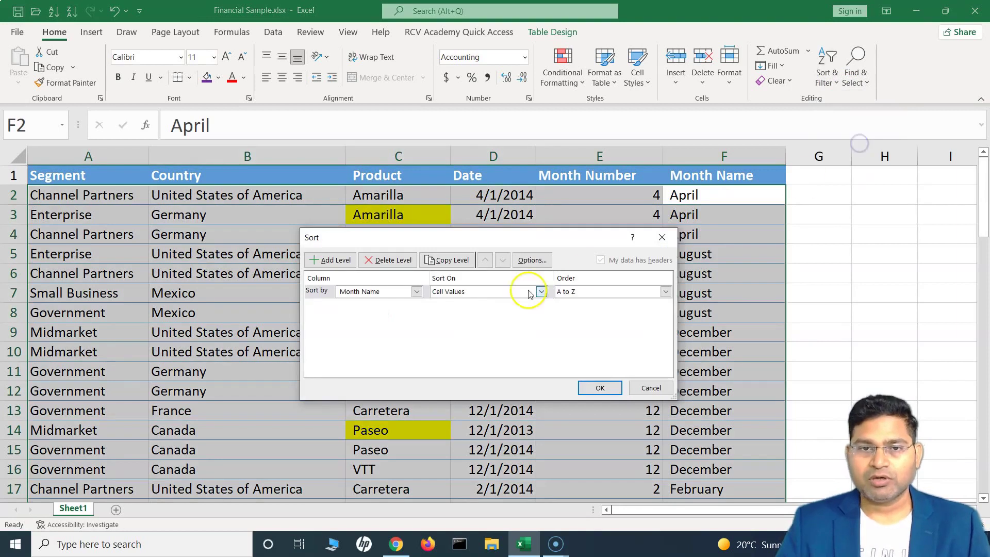
left_click(365, 296)
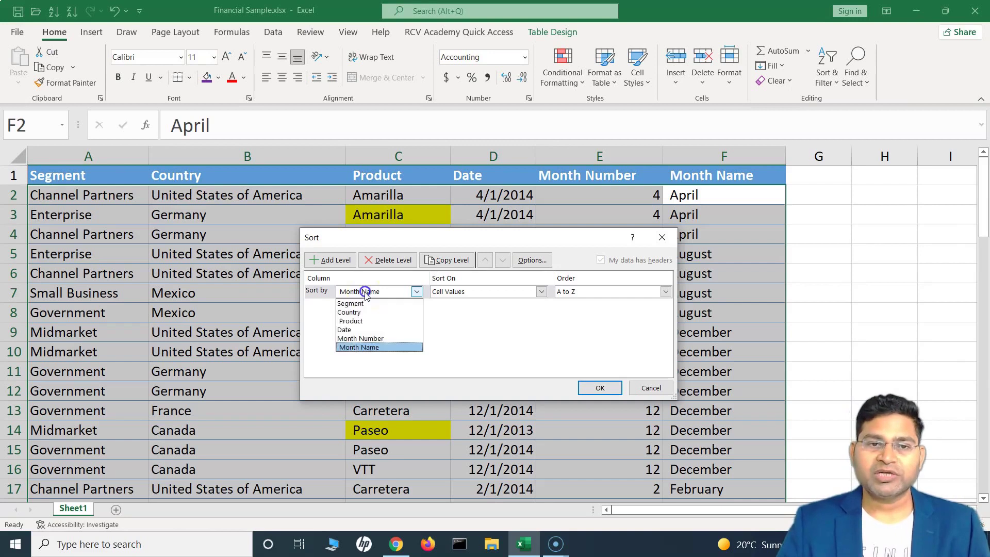
left_click(367, 345)
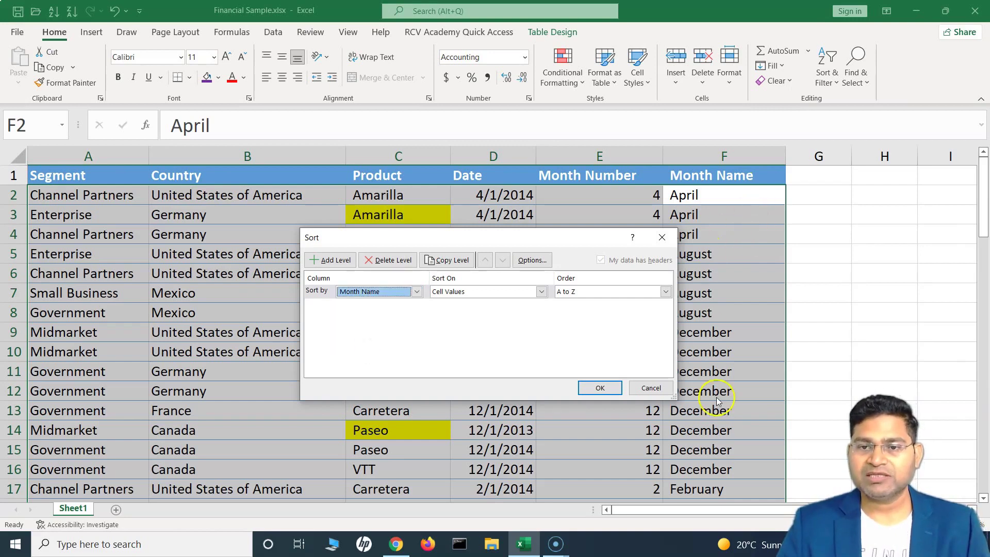
left_click(503, 293)
left_click(491, 304)
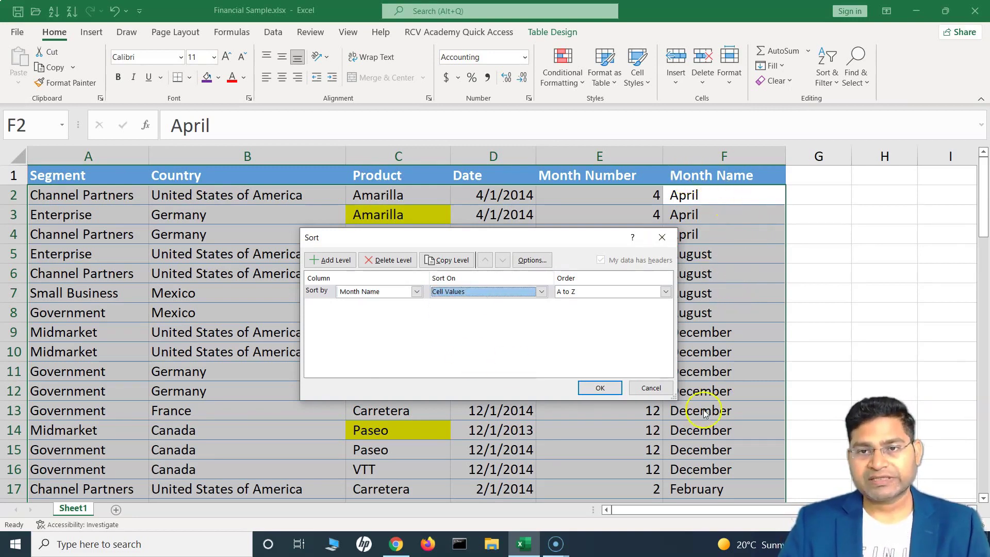
left_click(587, 296)
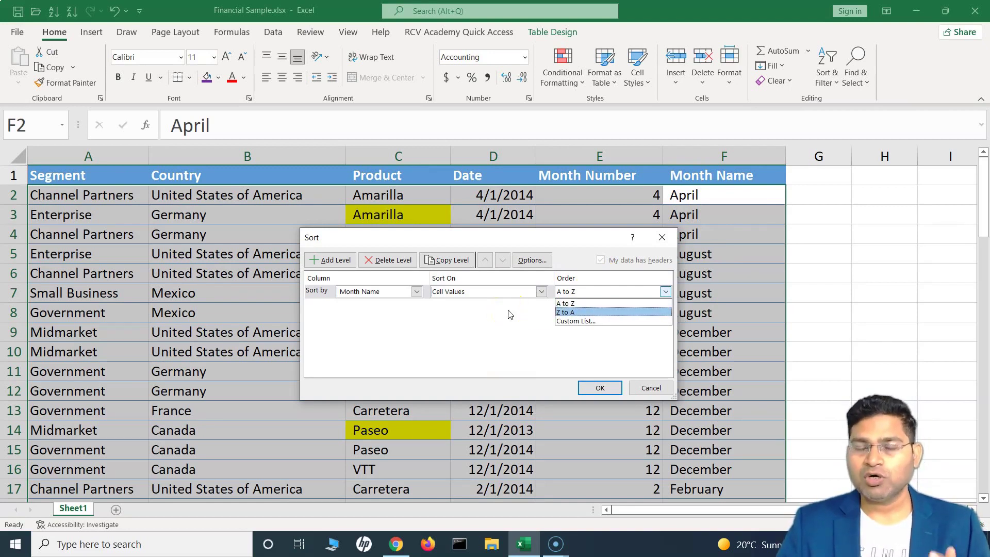
- Sort the Month Name column by the January, February, March… custom list
left_click(593, 323)
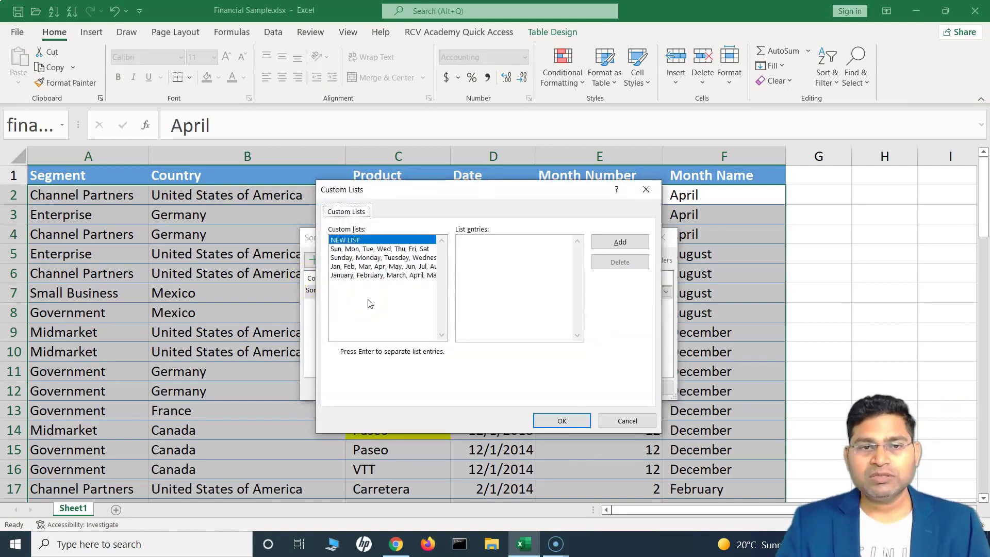
left_click(378, 276)
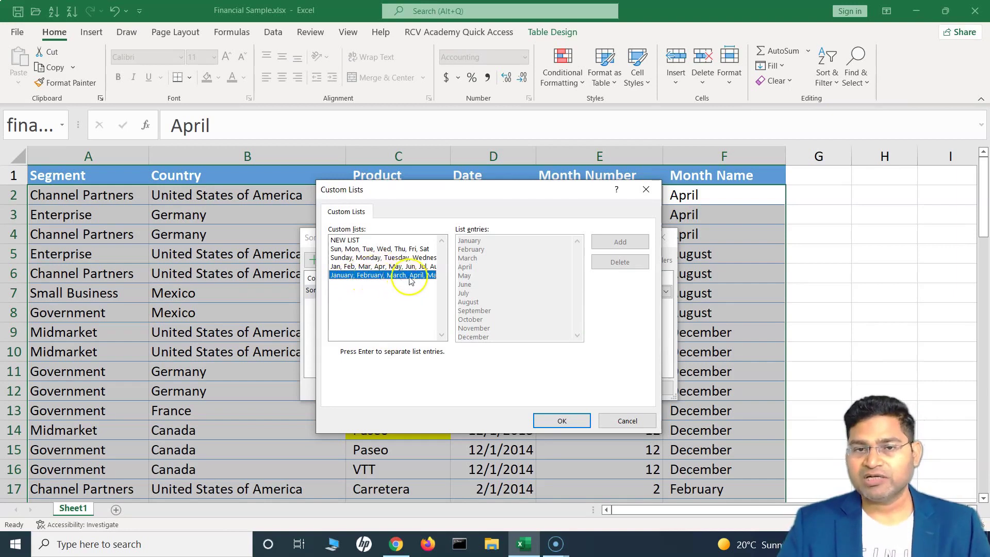
left_click(554, 423)
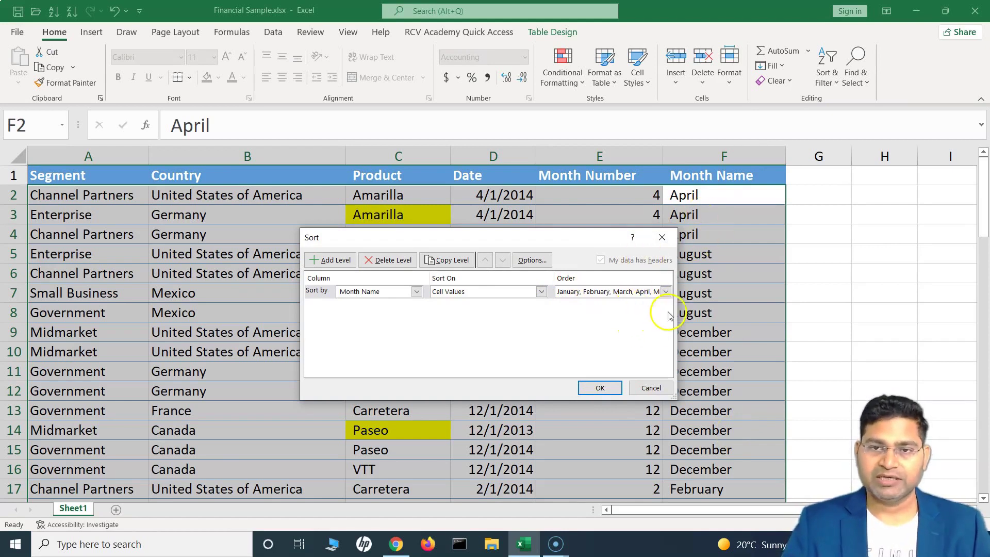
left_click(593, 394)
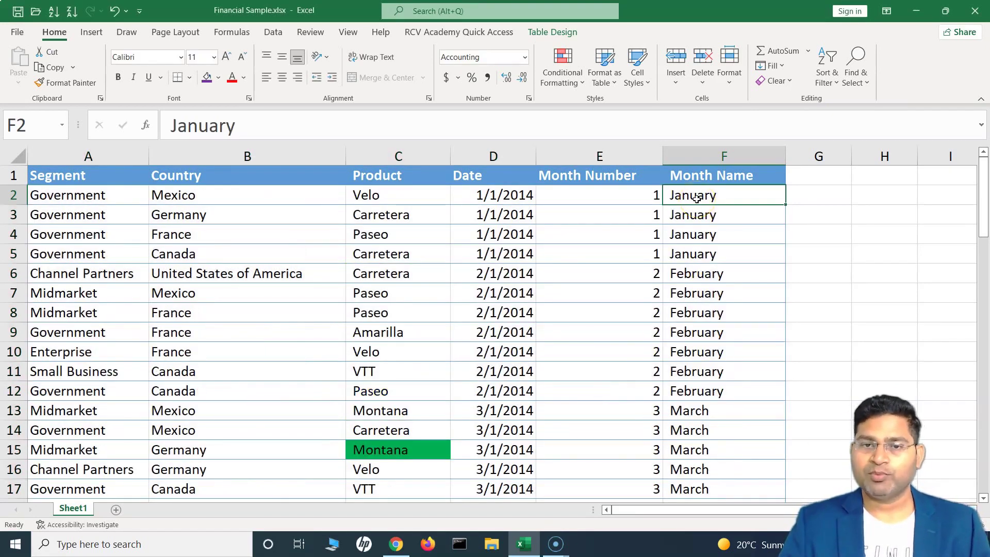
left_click_drag(697, 199, 703, 254)
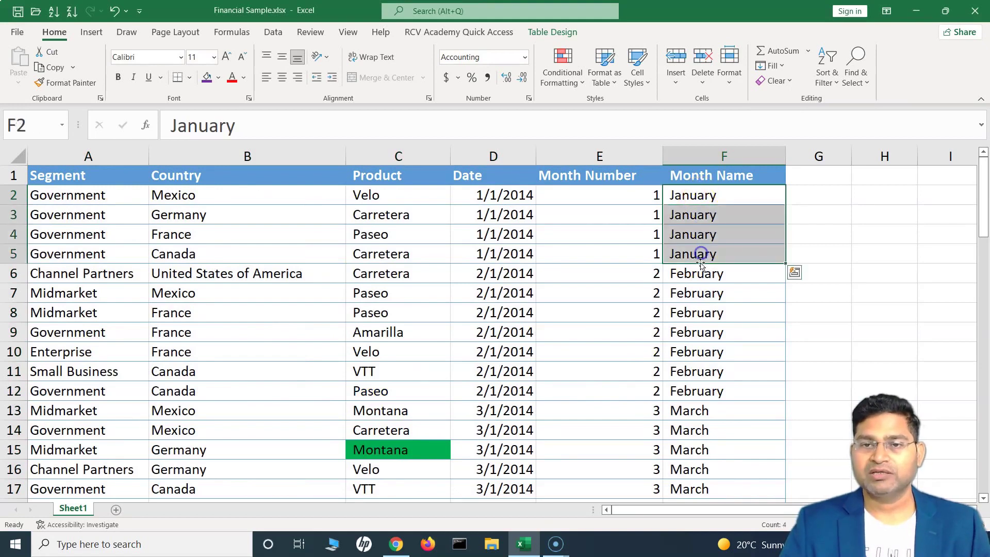
scroll(704, 359, "down", 3)
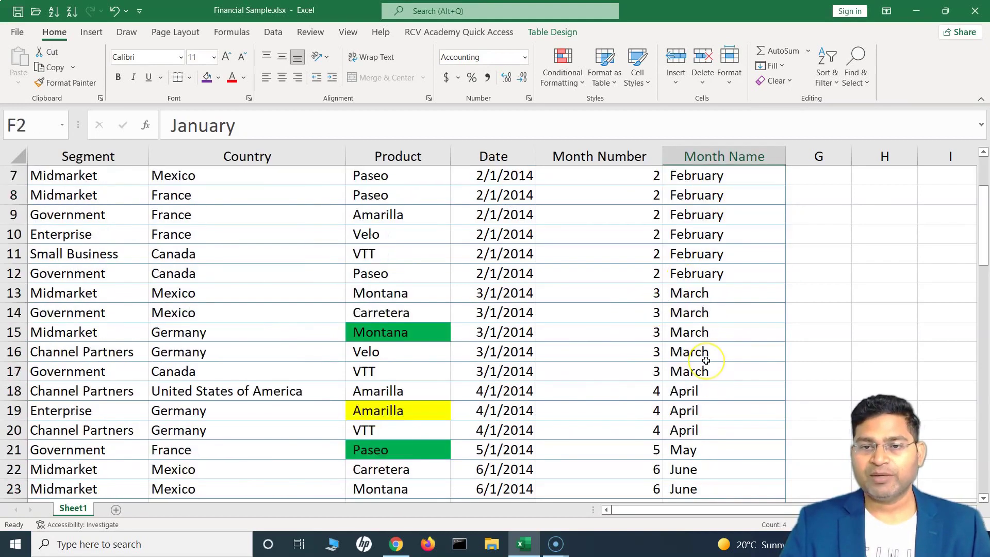
scroll(704, 360, "down", 11)
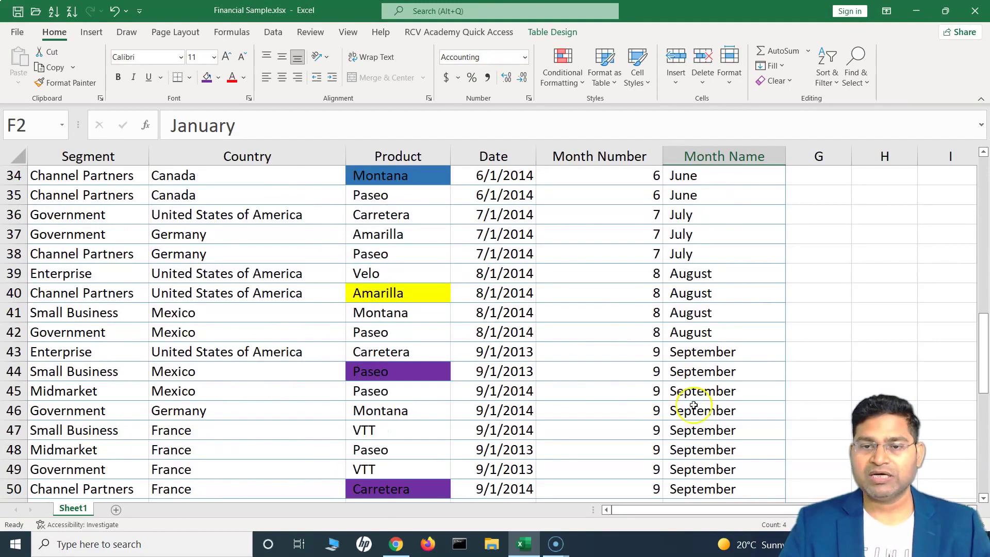
scroll(693, 408, "down", 4)
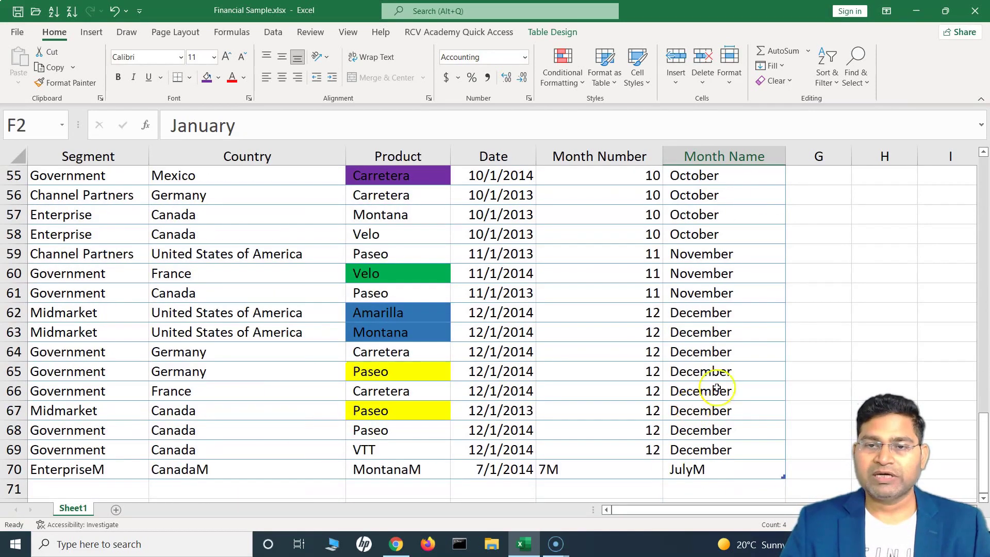
left_click(697, 469)
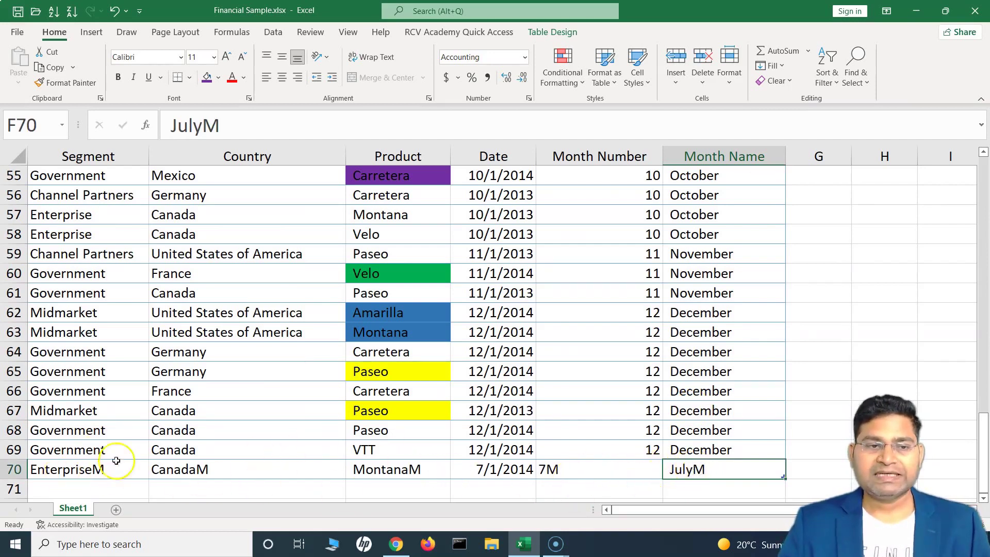
scroll(597, 431, "up", 13)
left_click(742, 260)
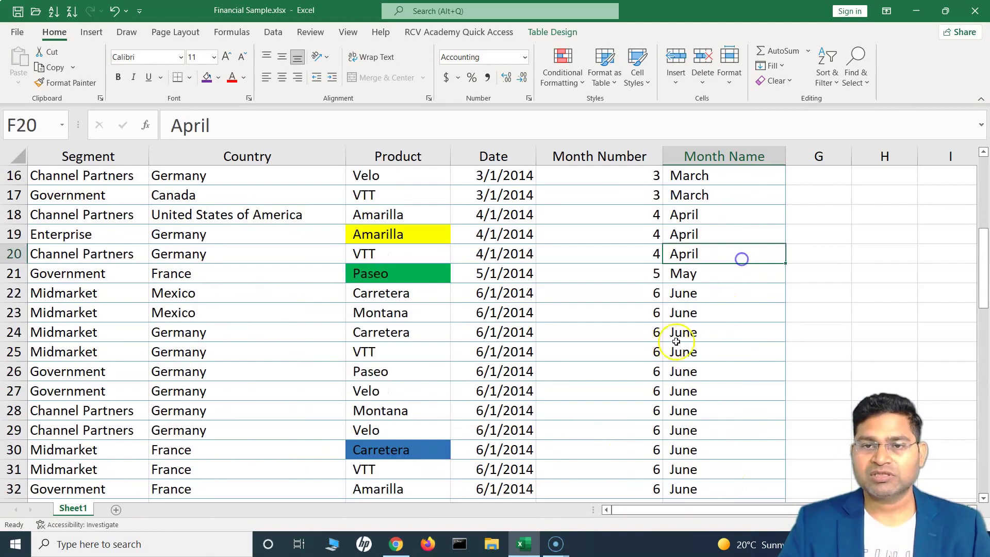
scroll(682, 340, "up", 5)
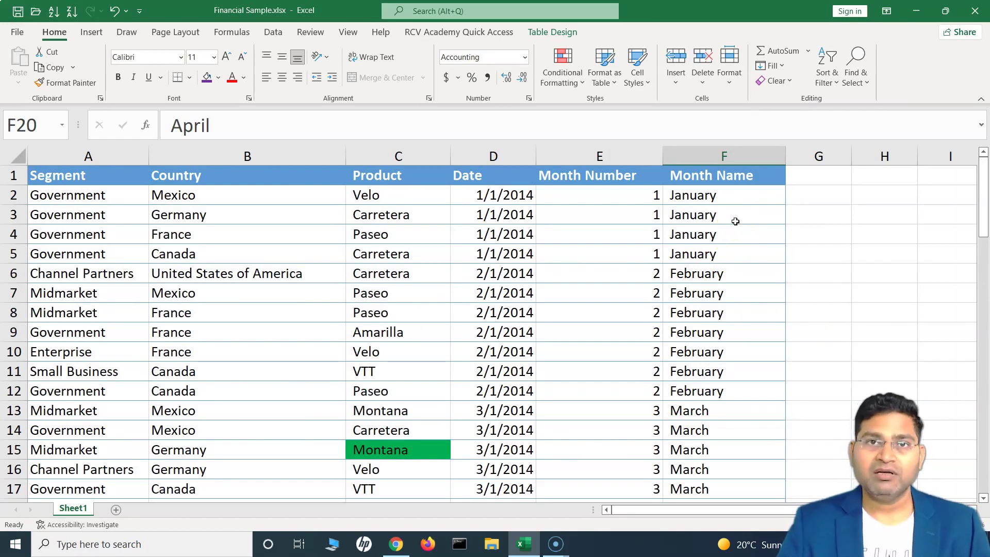
- Reopen Custom Sort from F2, sort by Month Number, and choose Custom List as the order
left_click(705, 199)
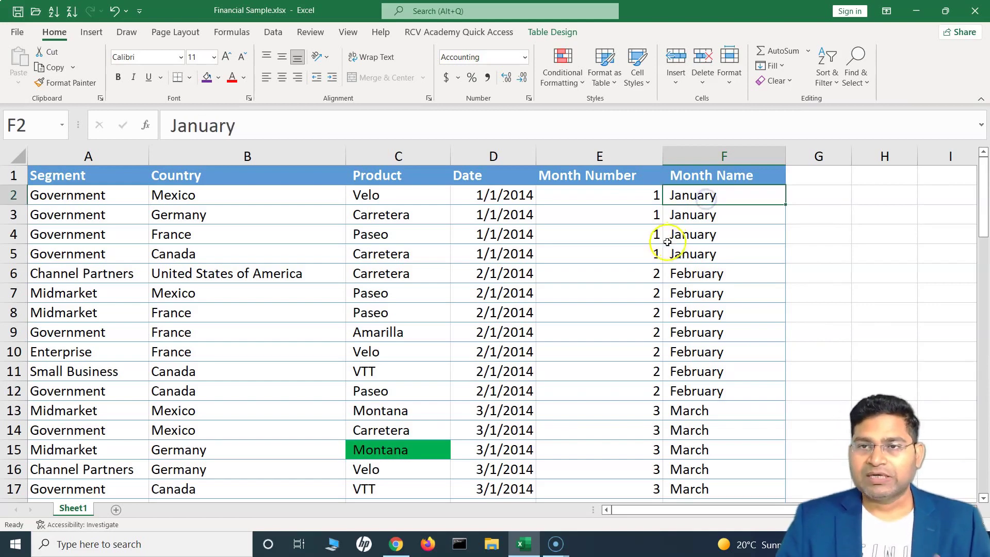
left_click(832, 87)
left_click(834, 138)
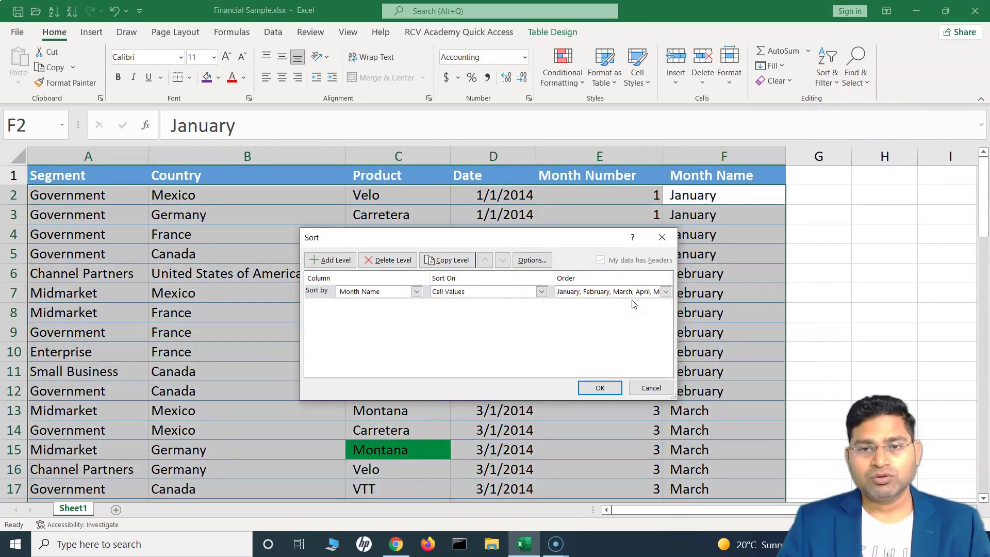
left_click(375, 292)
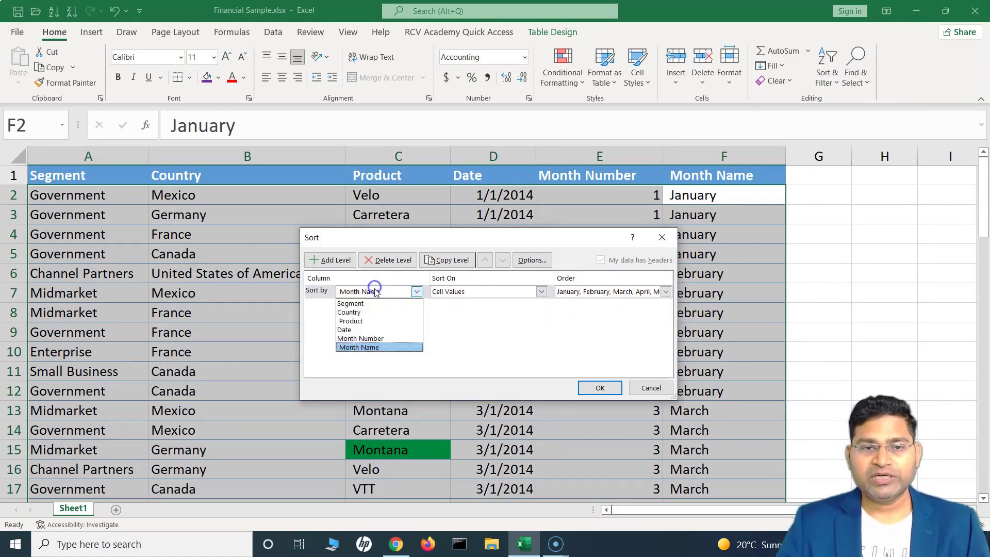
left_click(367, 339)
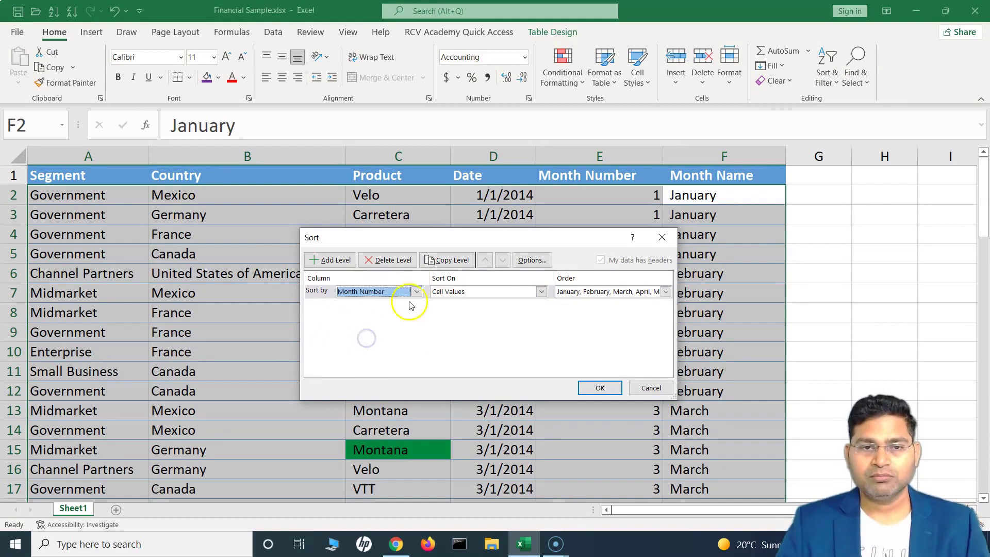
left_click(586, 293)
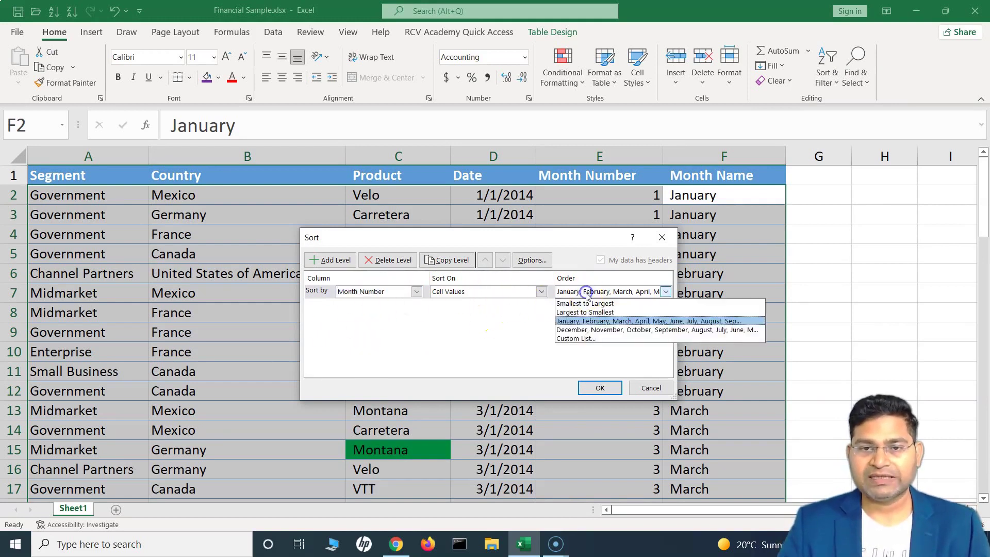
left_click(603, 338)
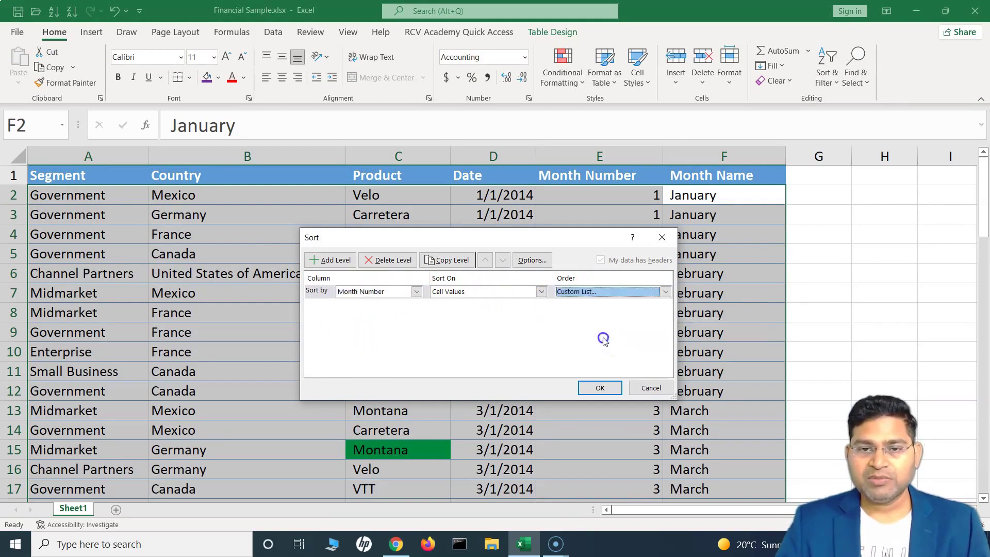
left_click(378, 258)
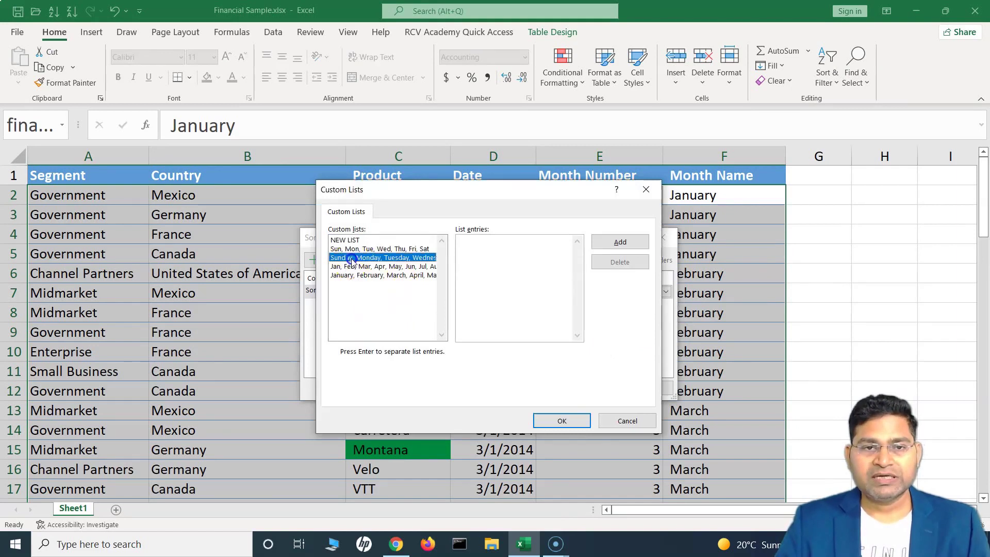
- Look through the abbreviated and full weekday lists, then cancel both Custom Lists and Sort
left_click(381, 249)
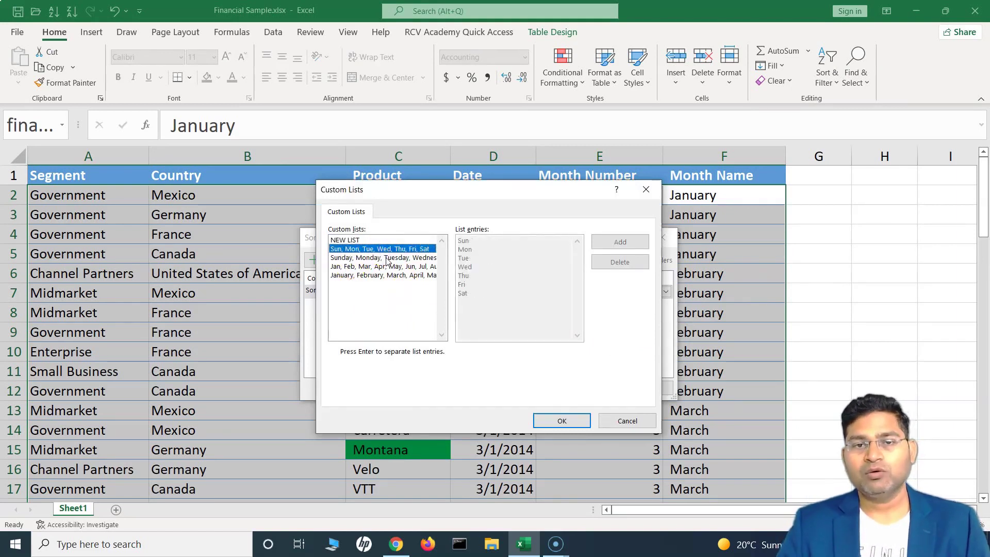
left_click(394, 259)
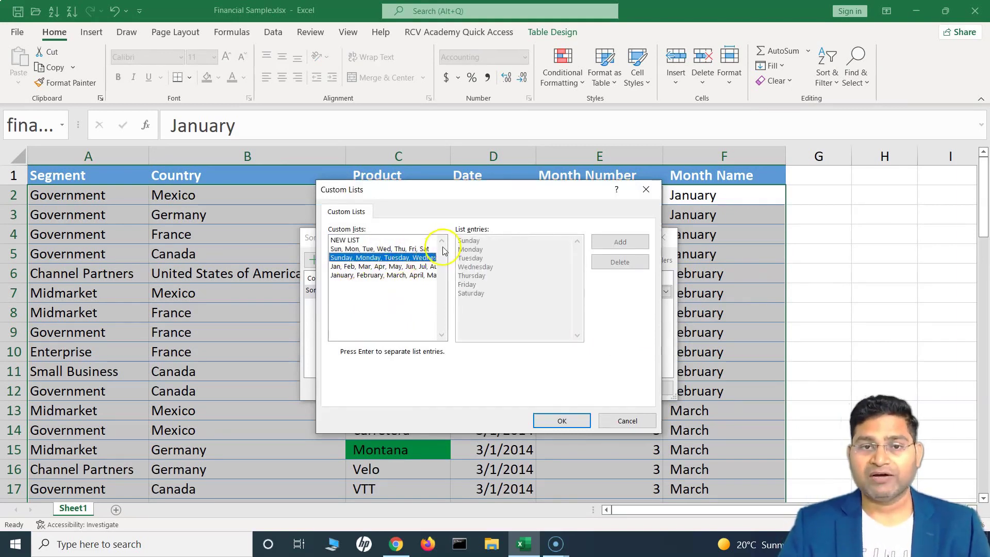
left_click(398, 250)
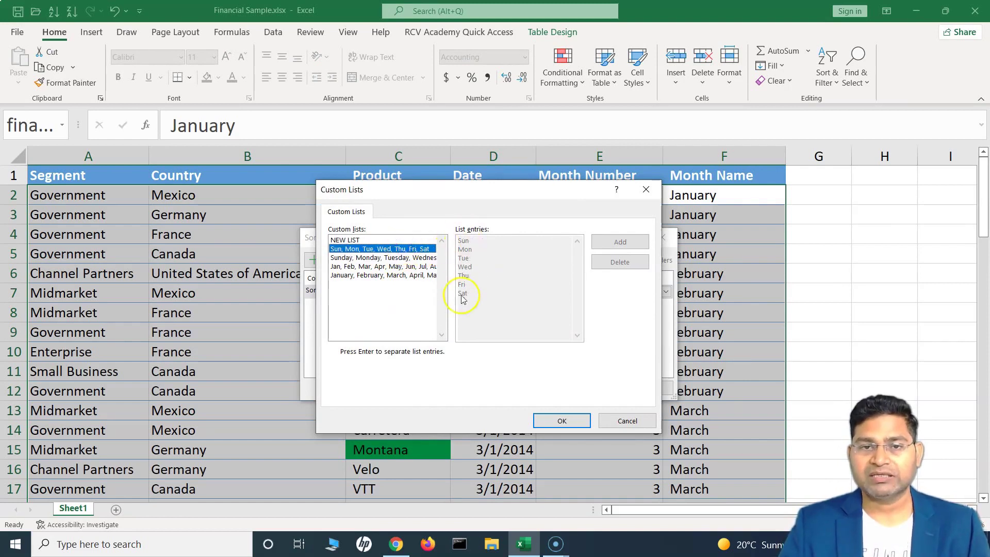
left_click(394, 258)
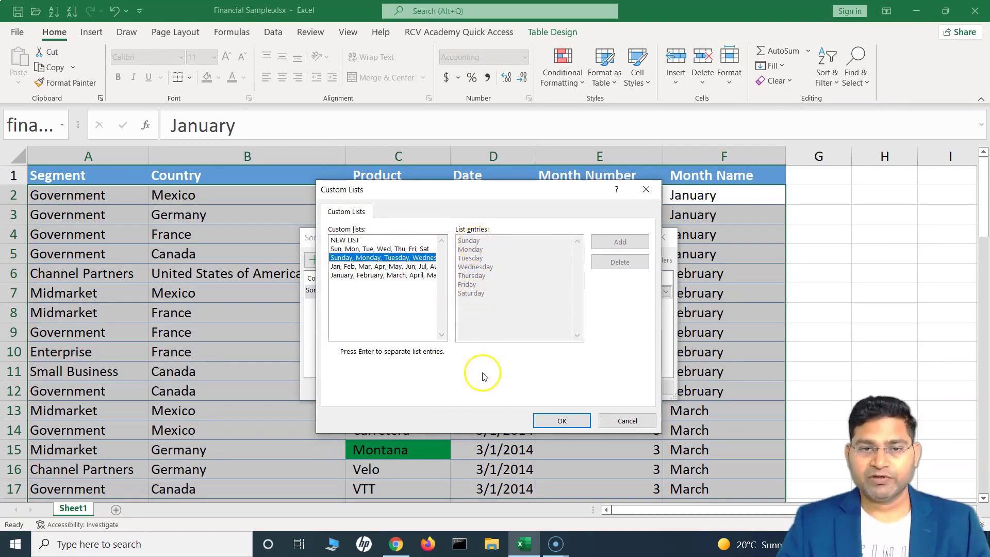
left_click(628, 421)
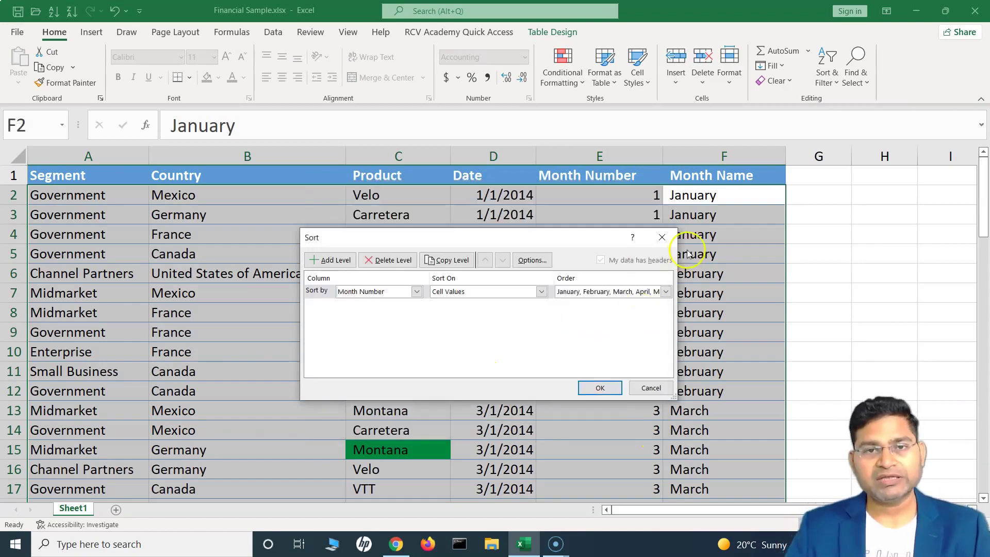
left_click(639, 391)
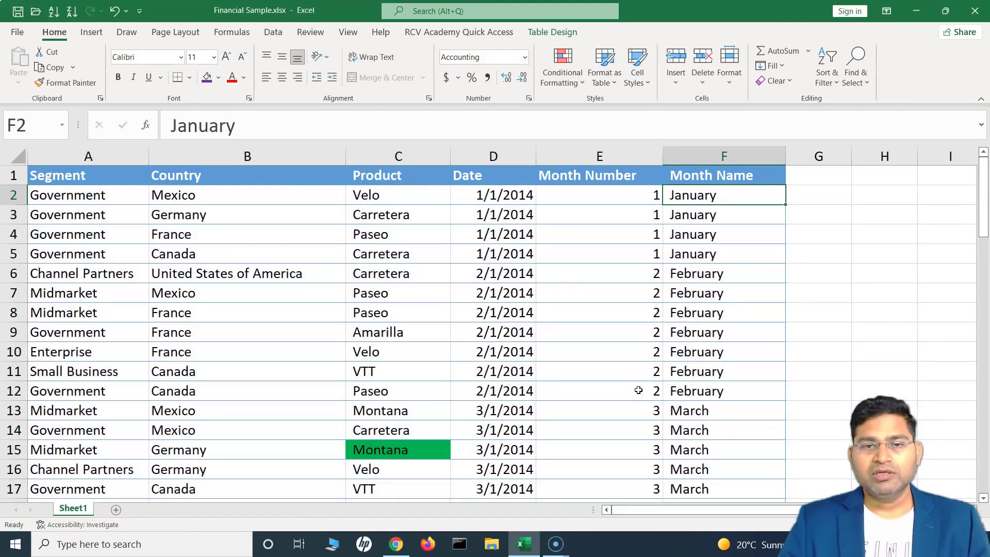
left_click(516, 201)
left_click(501, 216)
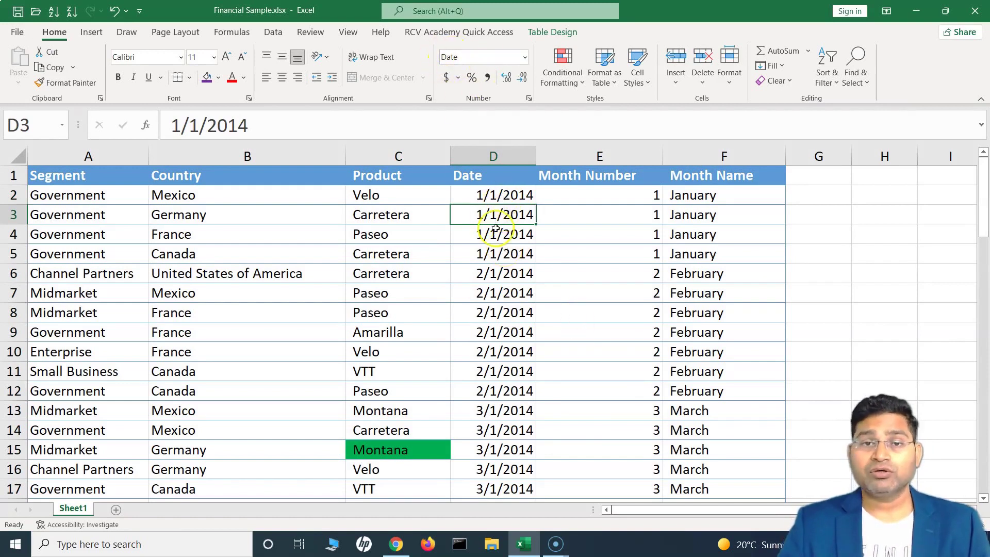
left_click(490, 198)
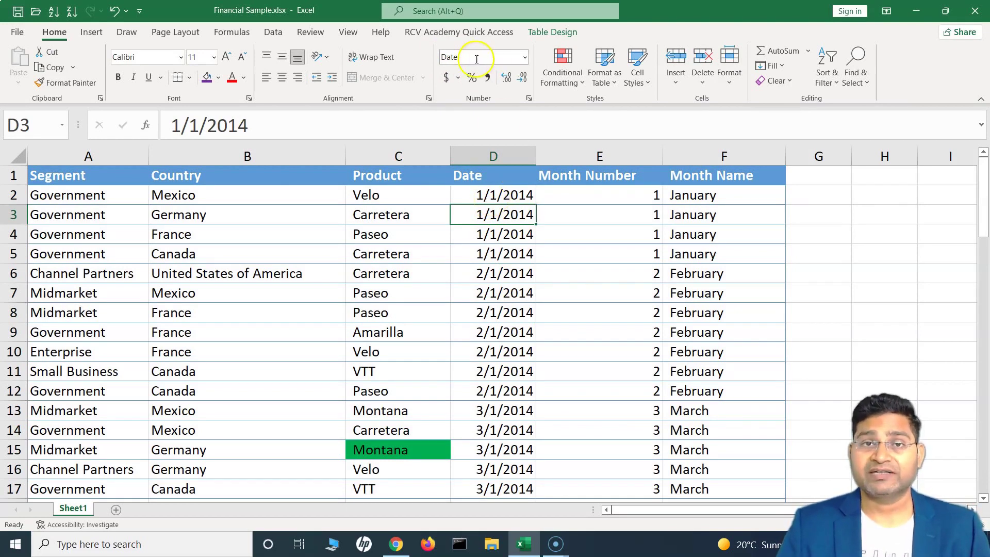
left_click(503, 158)
left_click(493, 312)
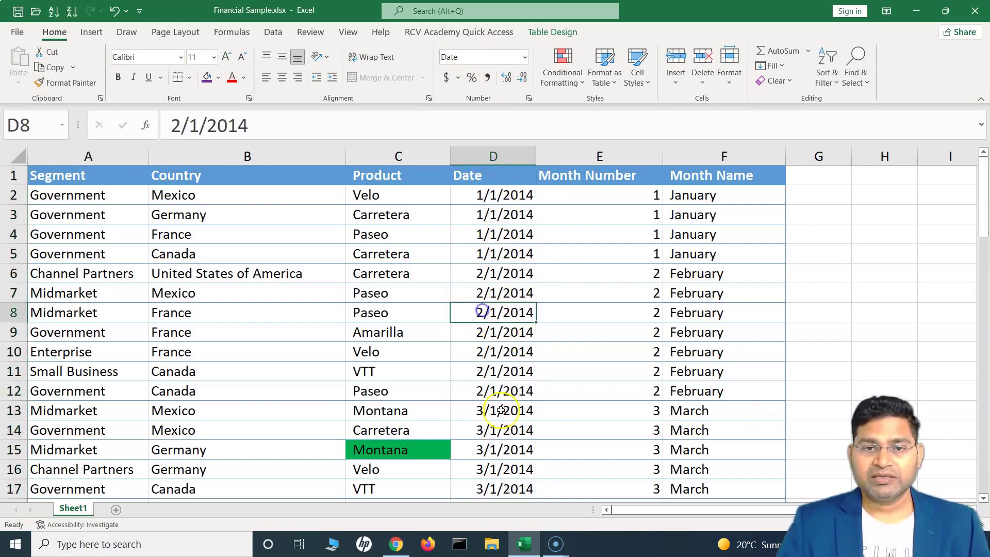
scroll(498, 413, "down", 6)
scroll(496, 428, "up", 6)
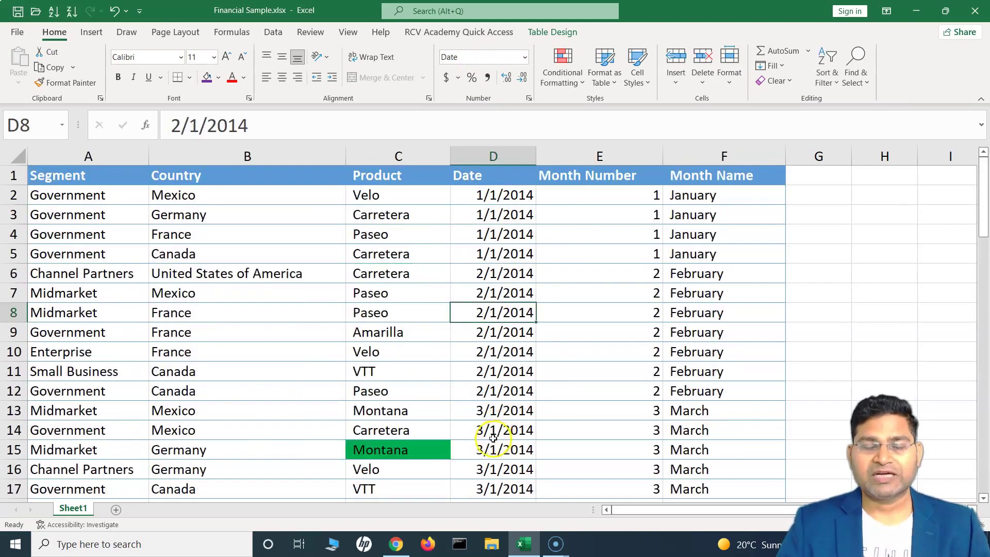
left_click(511, 195)
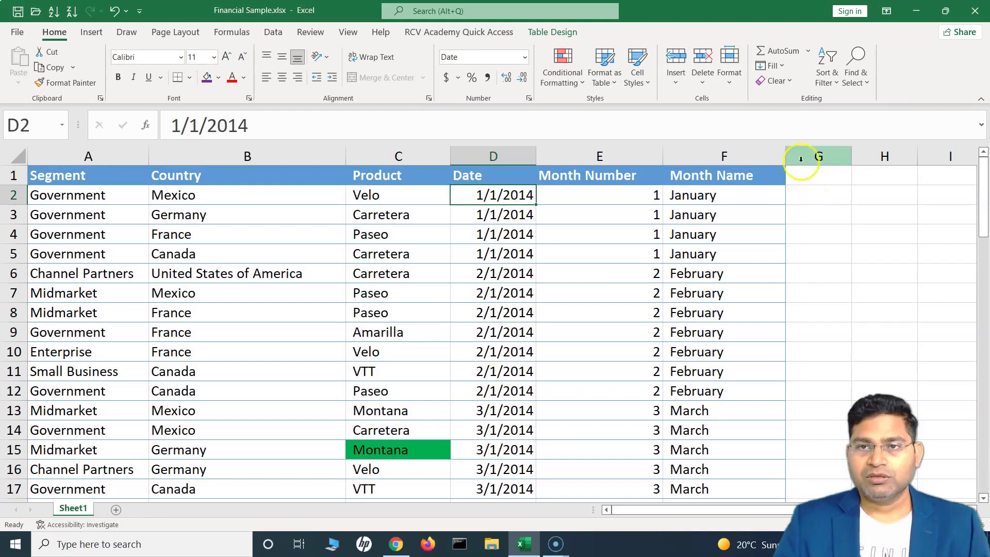
- Sort the table by the Date column, Oldest to Newest
left_click(828, 64)
left_click(834, 138)
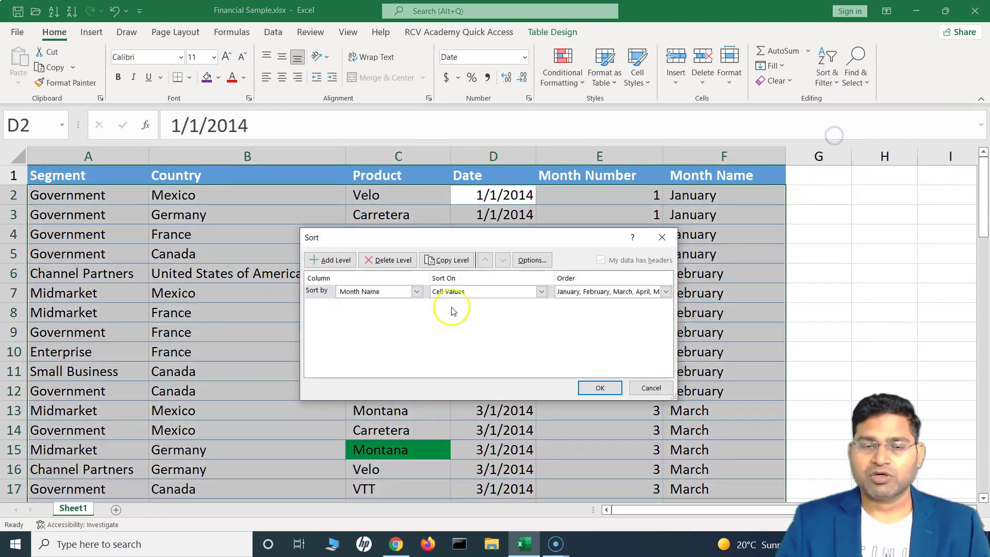
left_click(417, 292)
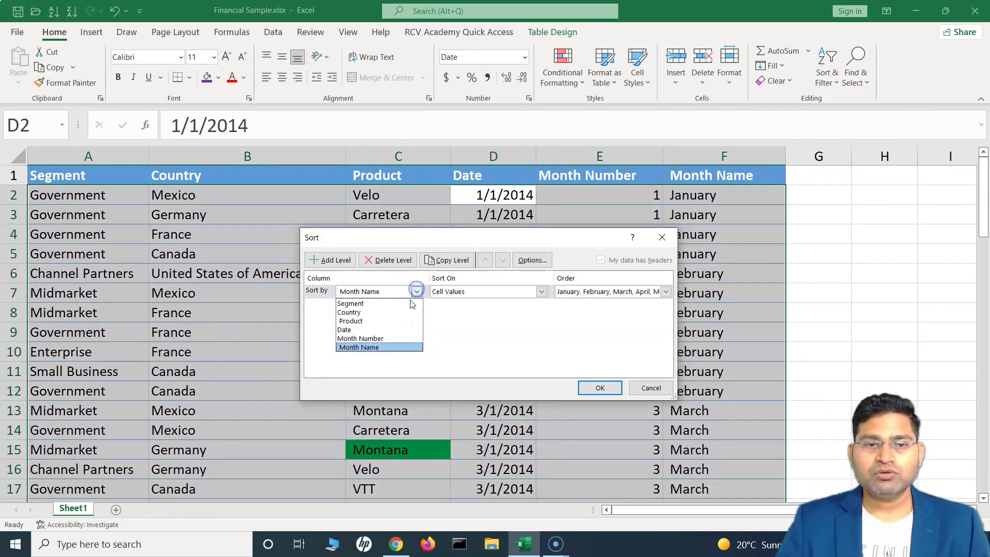
left_click(388, 330)
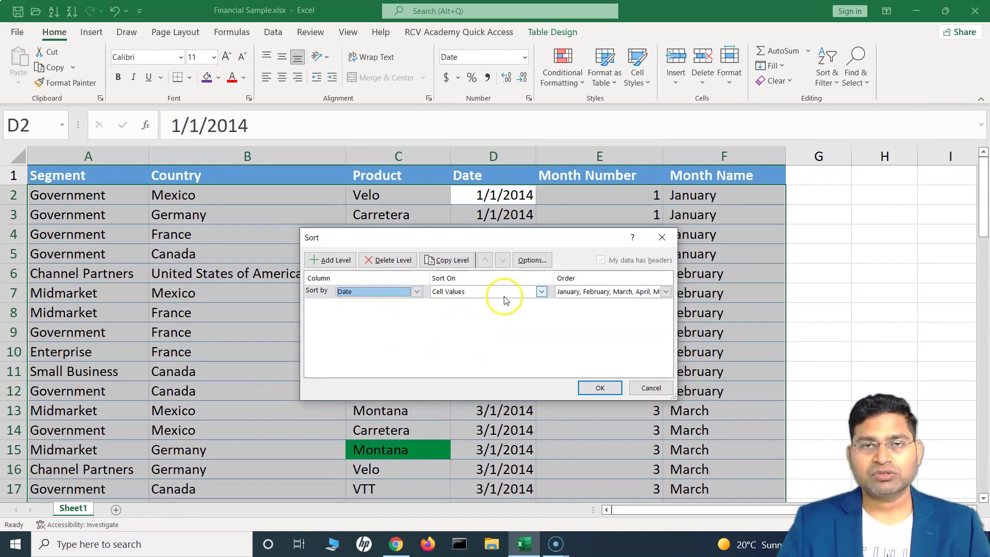
left_click(590, 292)
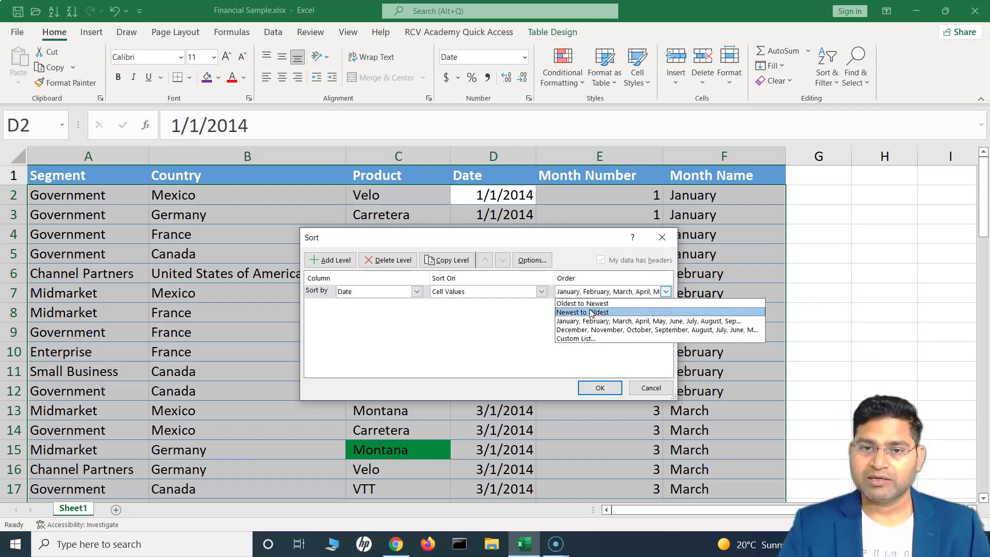
left_click(594, 304)
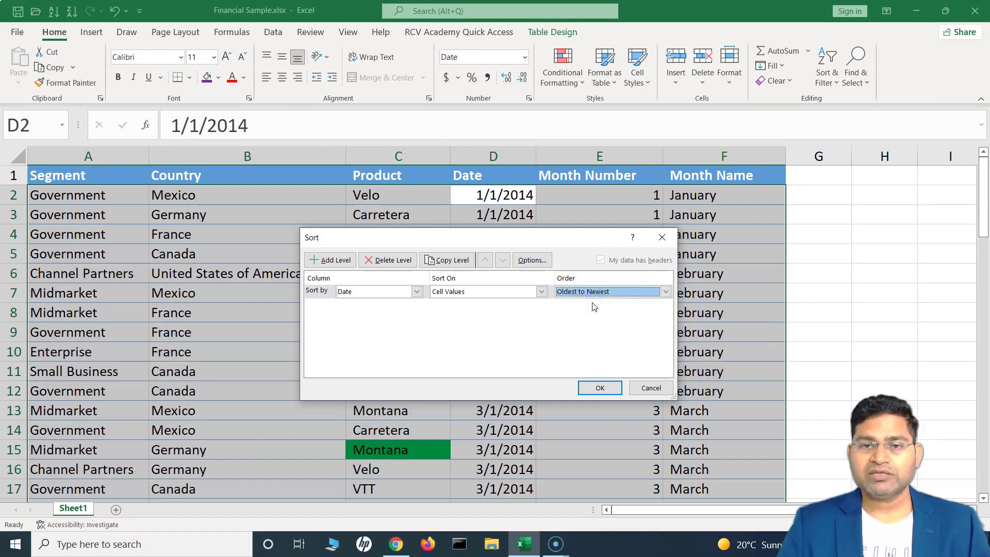
left_click(601, 388)
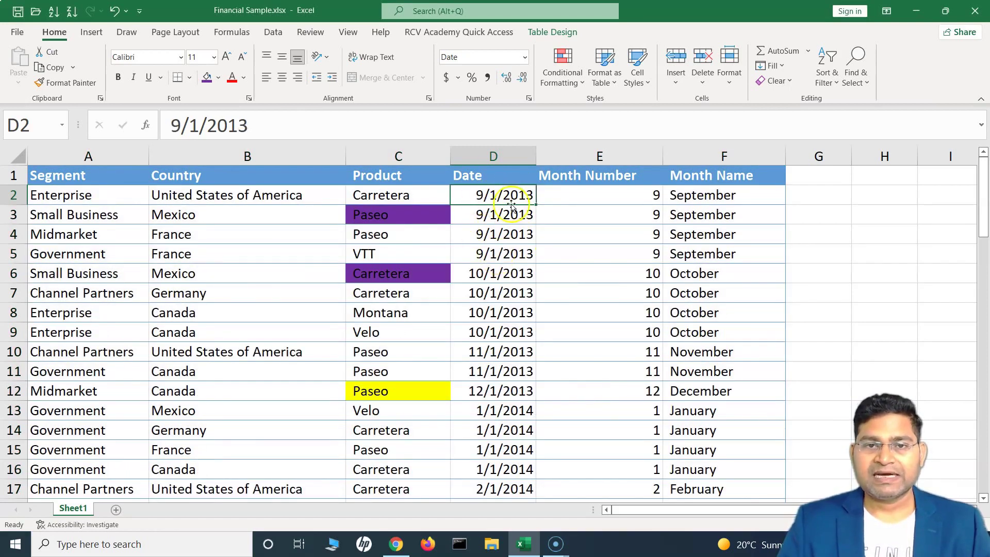
- After checking the last date in D70, change the Date sort order to Newest to Oldest
scroll(518, 356, "down", 13)
scroll(523, 364, "down", 9)
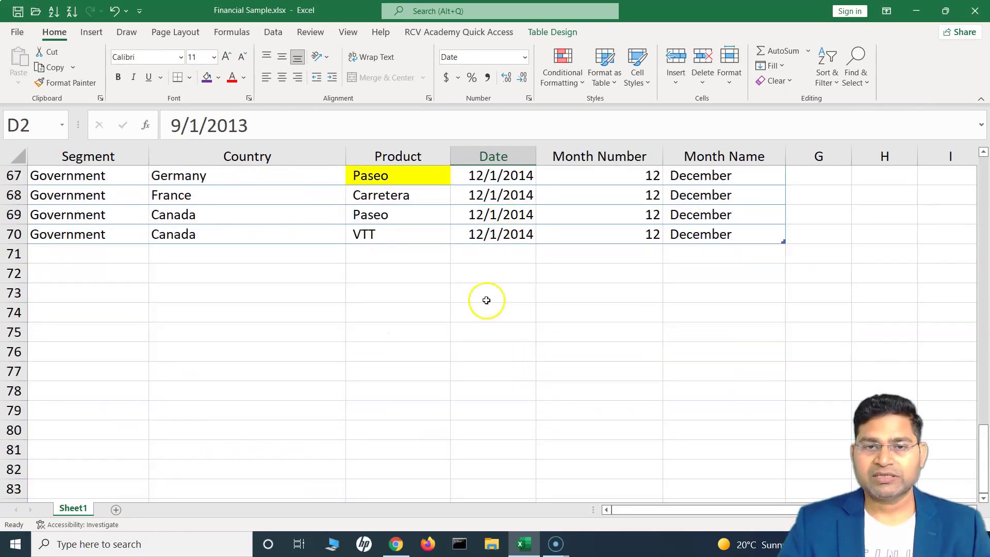
left_click(501, 236)
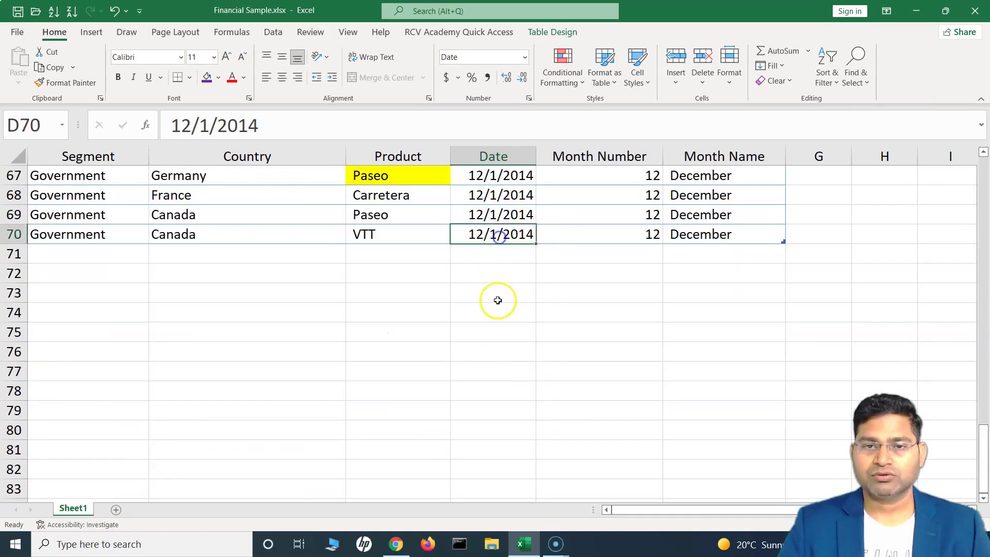
scroll(503, 330, "up", 13)
scroll(511, 364, "up", 9)
left_click(833, 82)
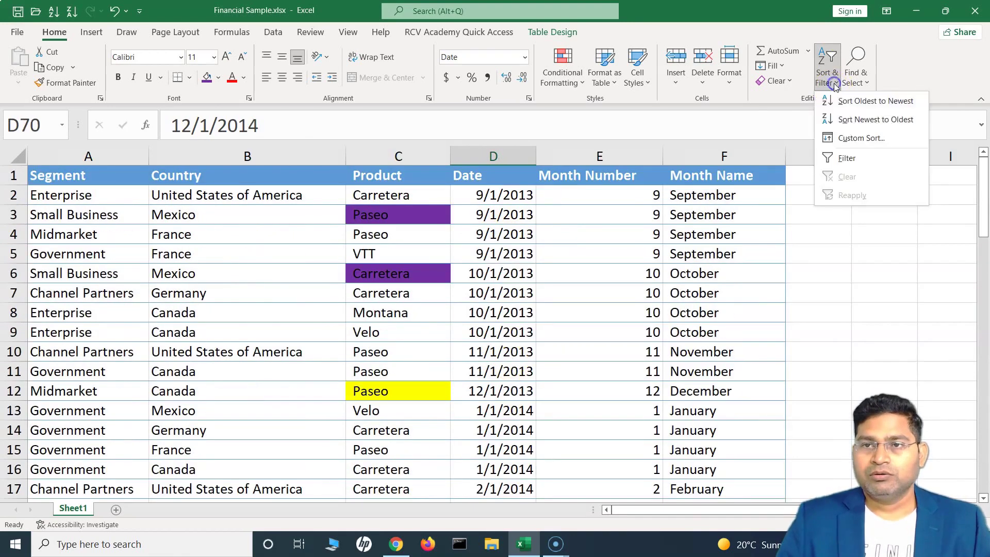
left_click(840, 137)
left_click(608, 292)
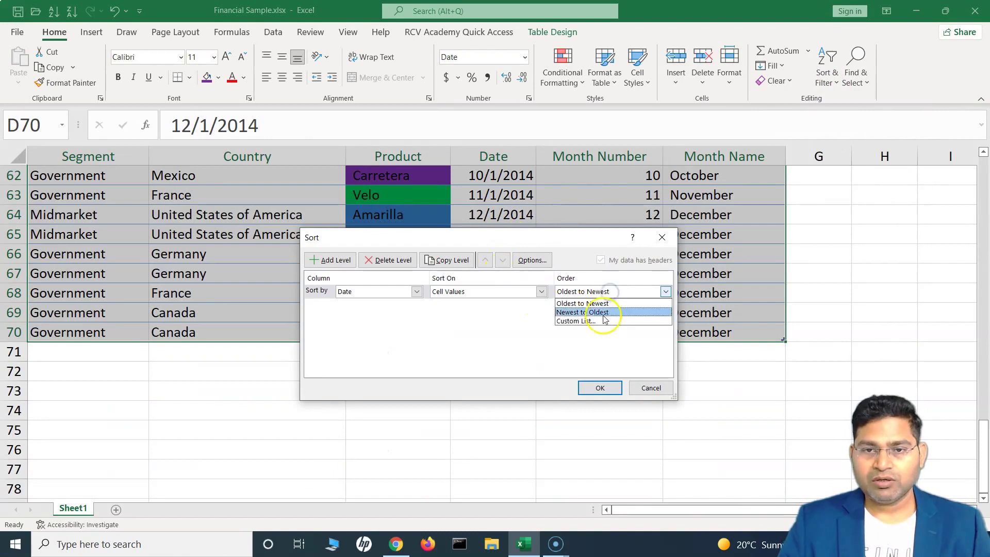
left_click(603, 313)
left_click(598, 387)
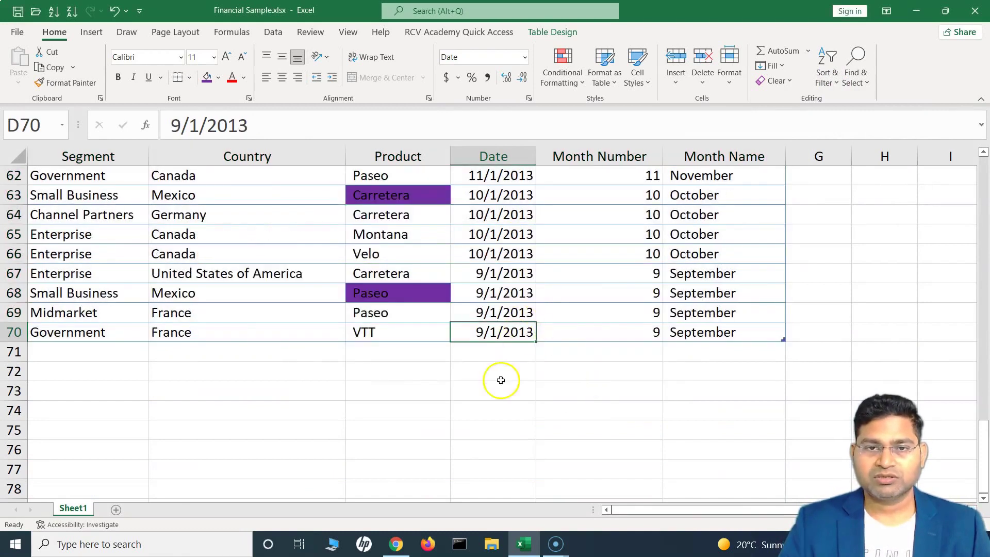
scroll(503, 381, "up", 20)
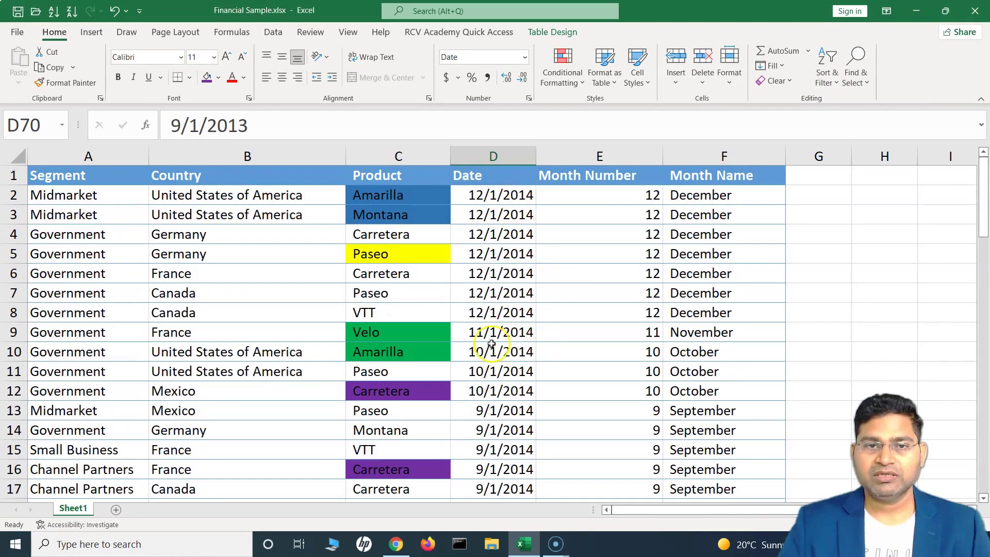